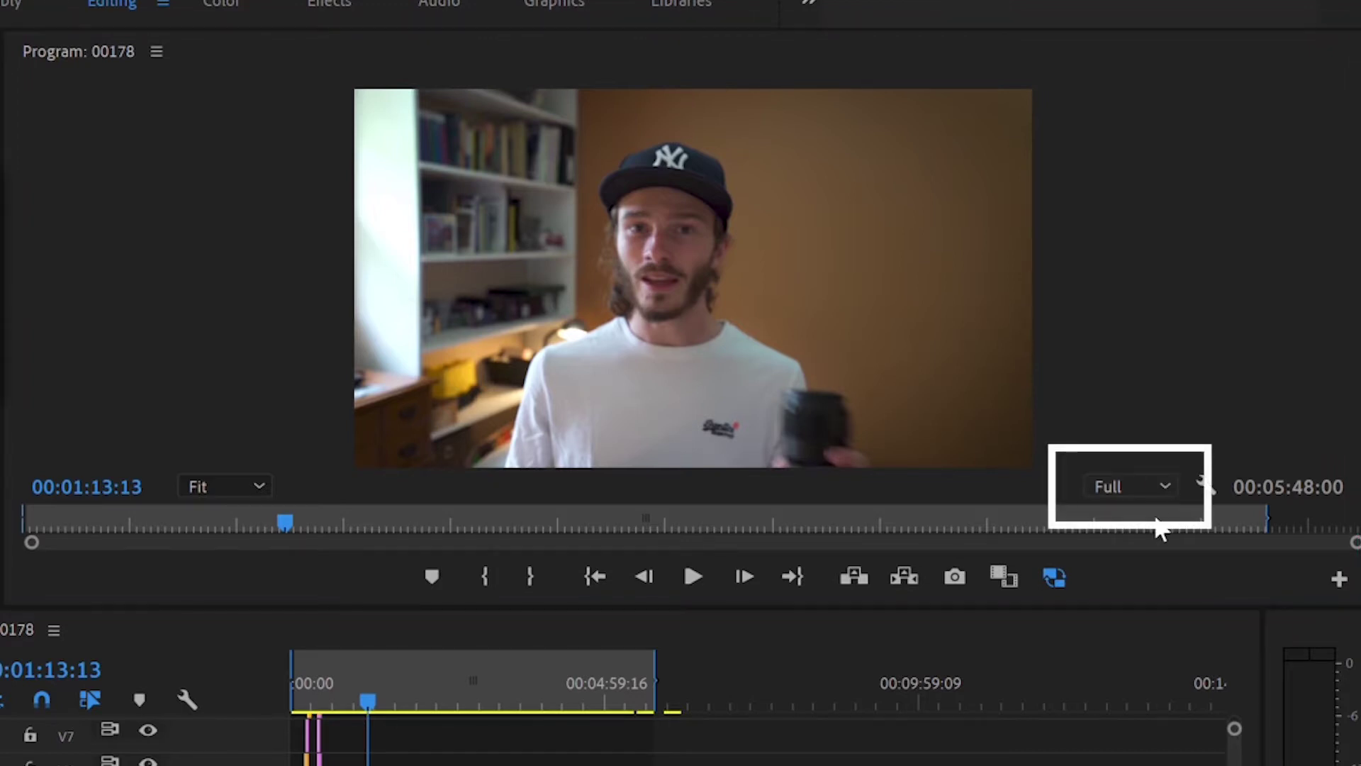
Lower the Program monitor playback resolution from Full to 1/4.
click(1135, 485)
click(1166, 461)
click(1134, 485)
click(1134, 510)
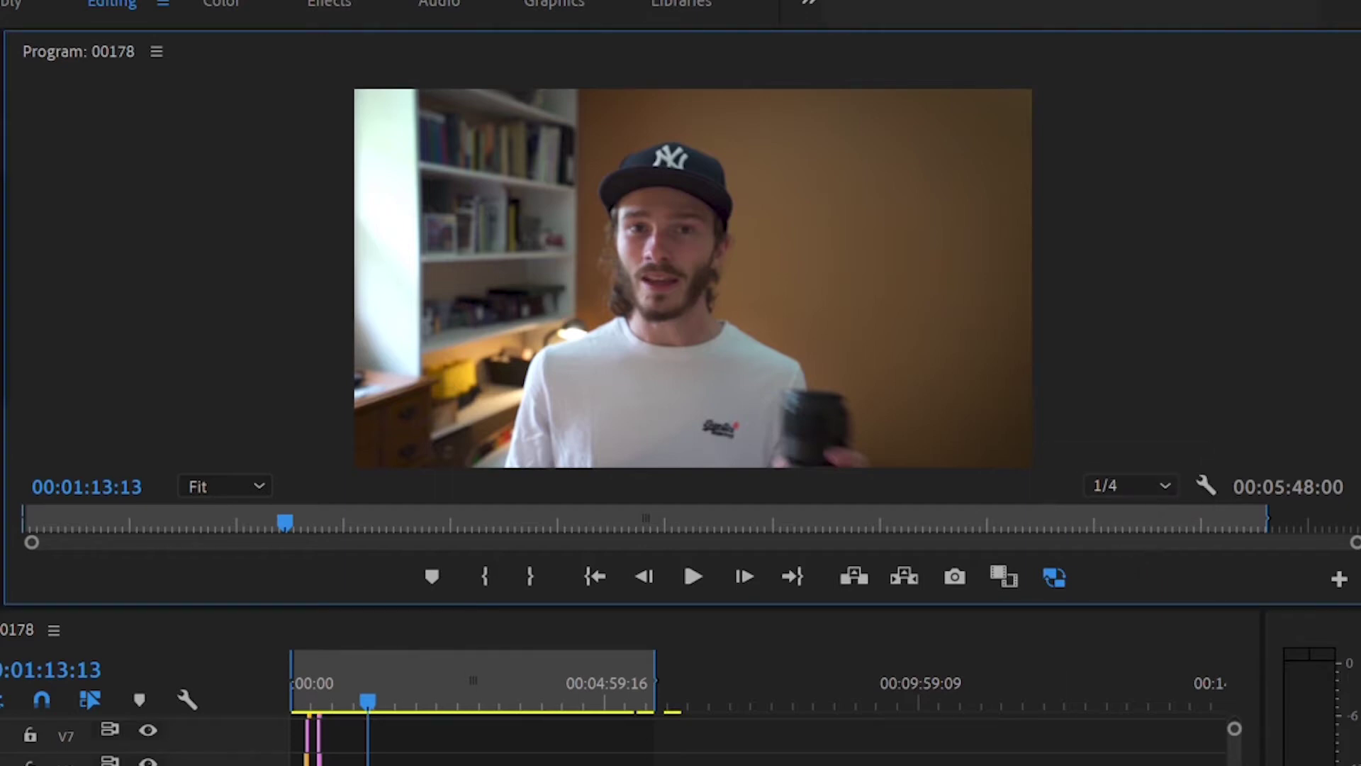
Zoom into the timeline and play the sequence from about 00:00:24.
key(equal)
key(equal)
key(equal)
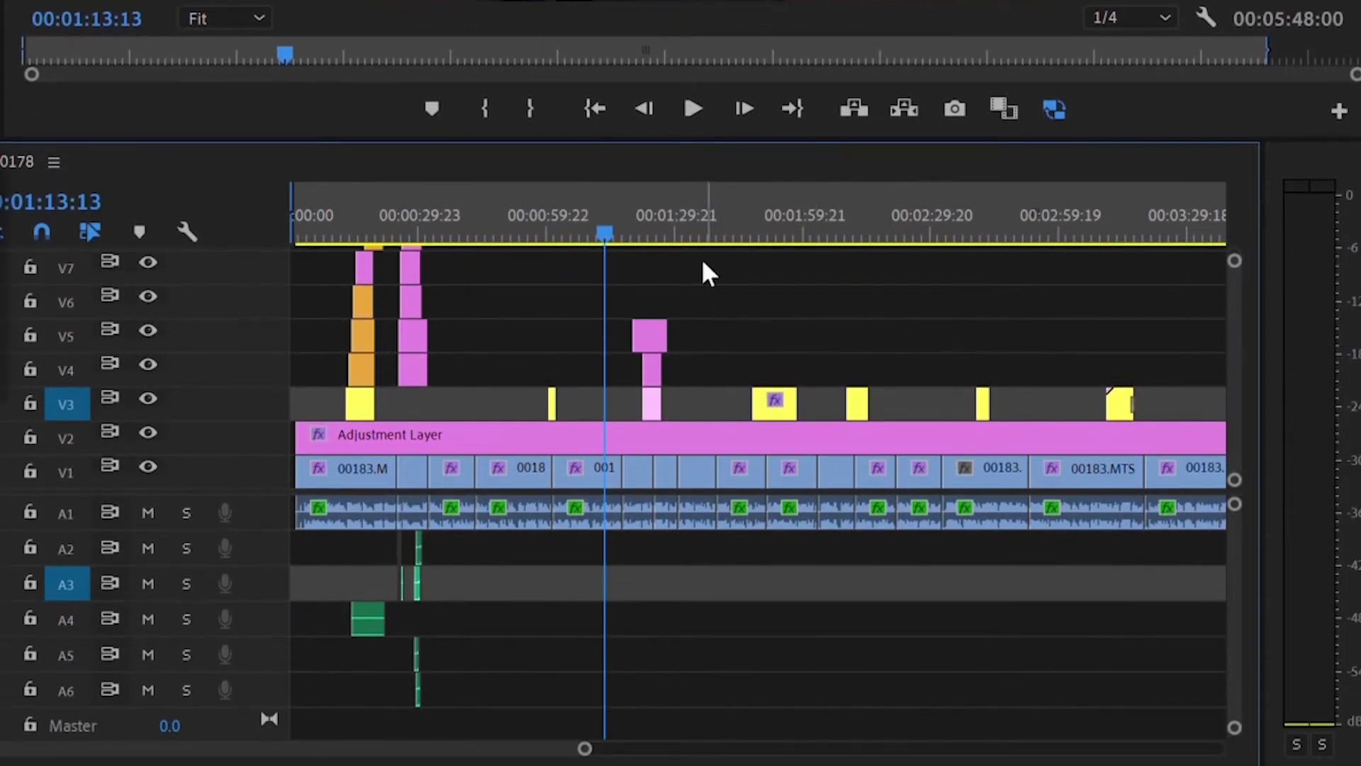
drag(405, 179, 398, 179)
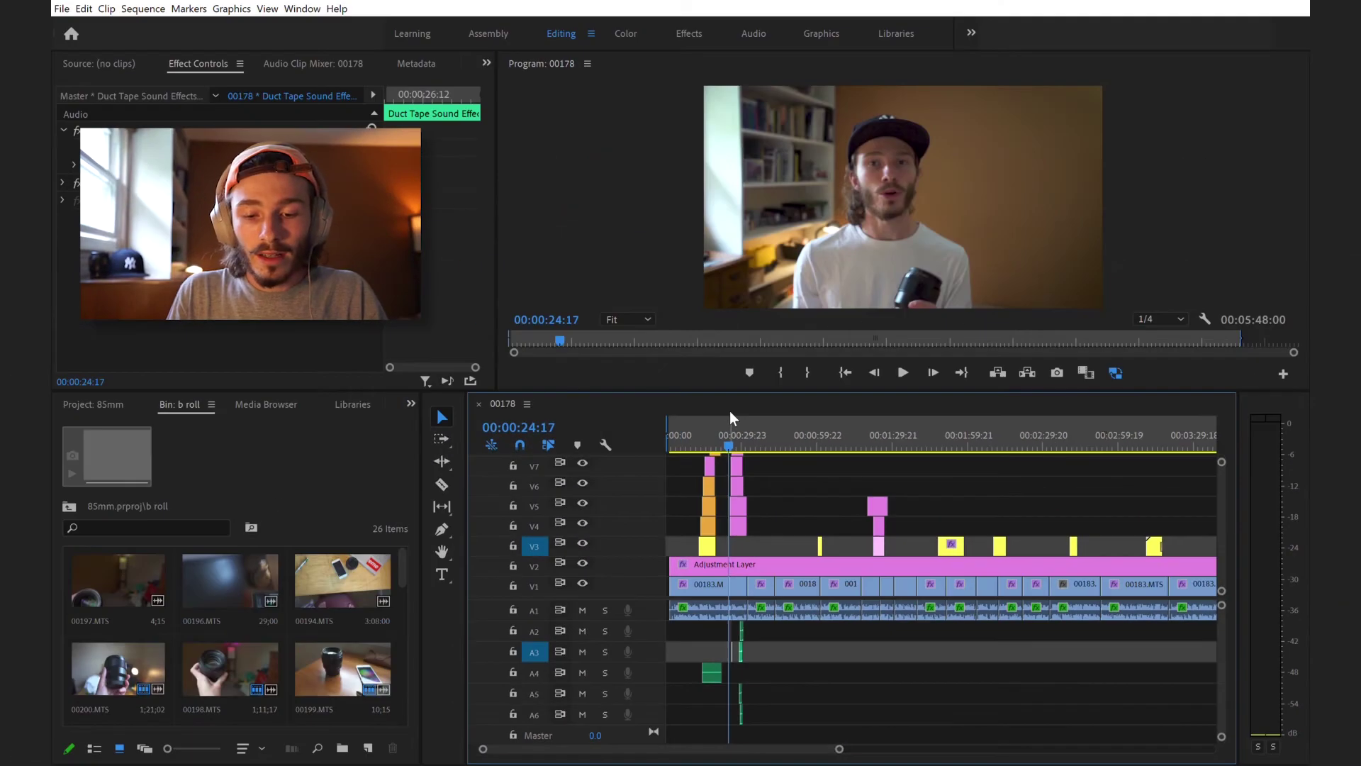
key(space)
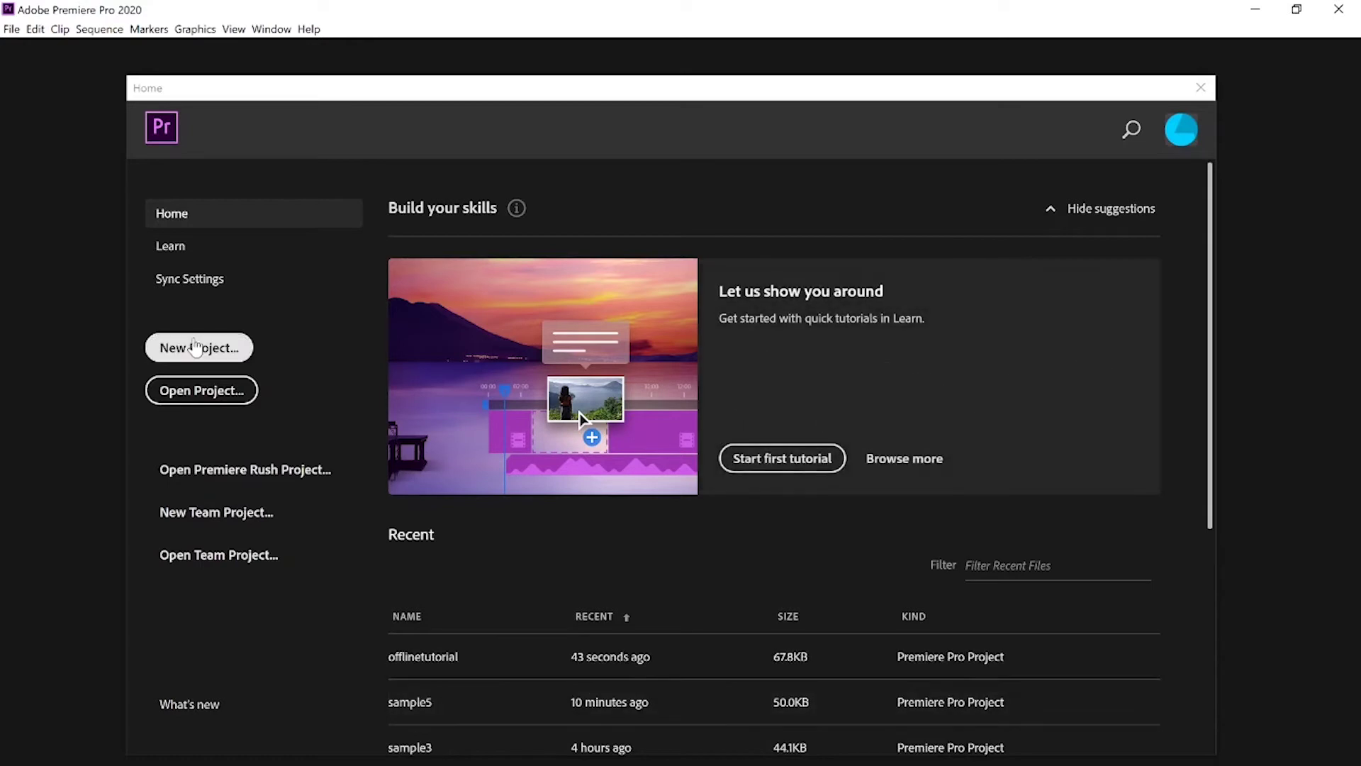
Start a new project named sample6.
click(195, 347)
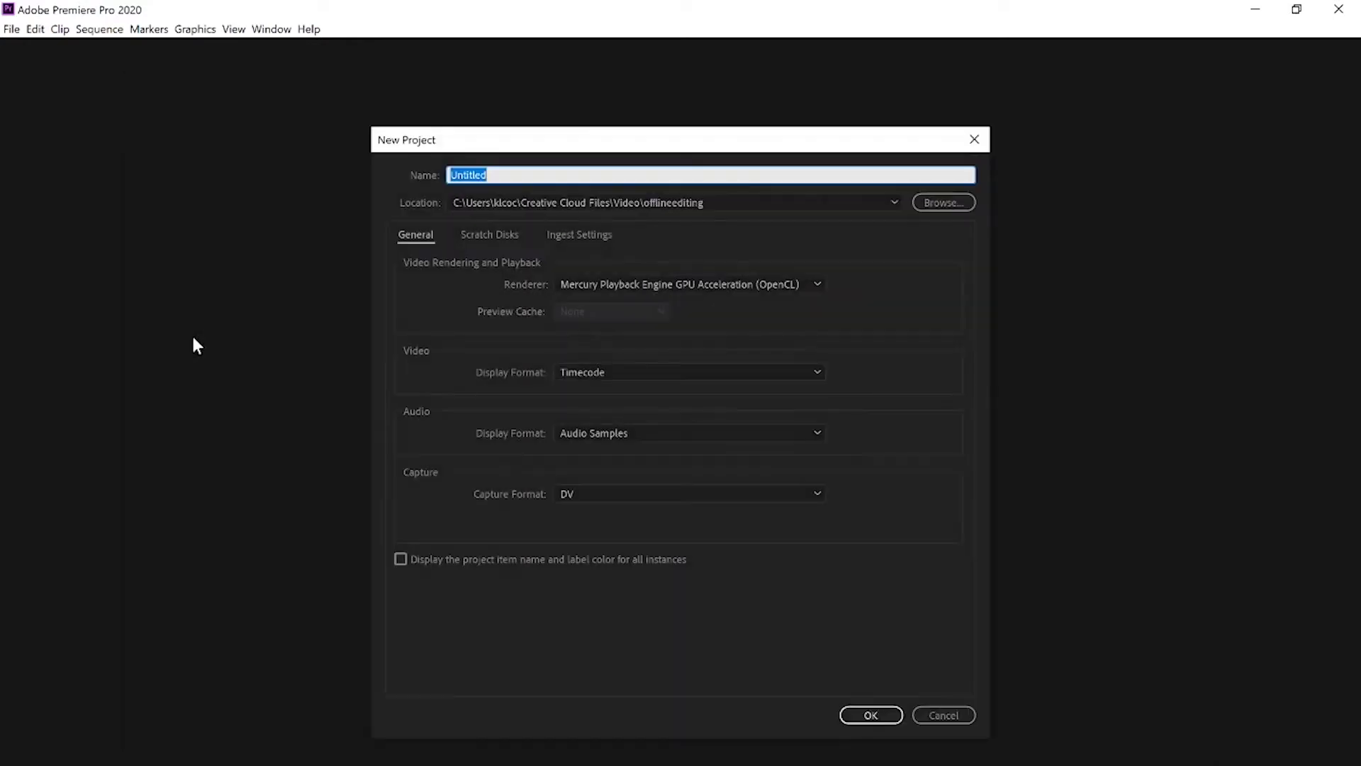
text(sample6)
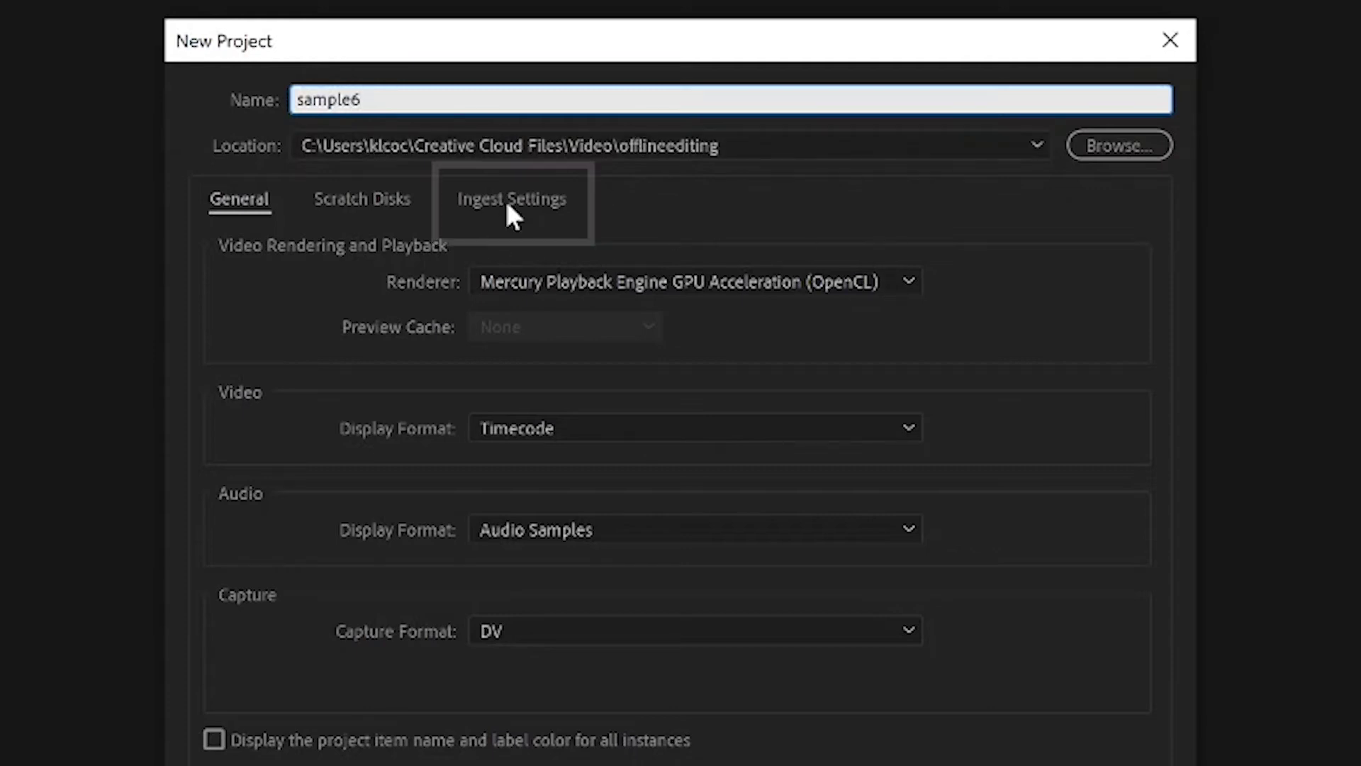
click(512, 205)
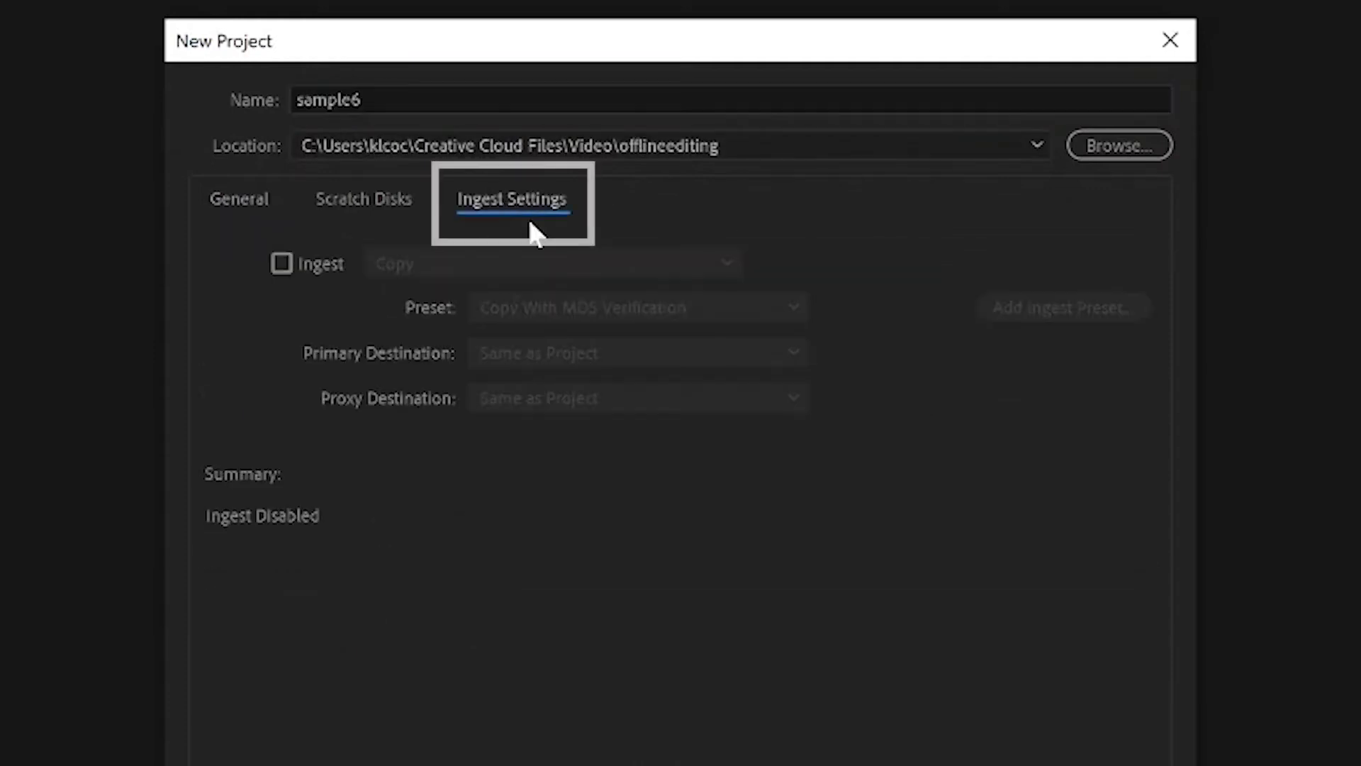
Enable ingest to Create Proxies with H.264 Low Resolution Proxy, saved Same as Project.
click(287, 269)
click(433, 261)
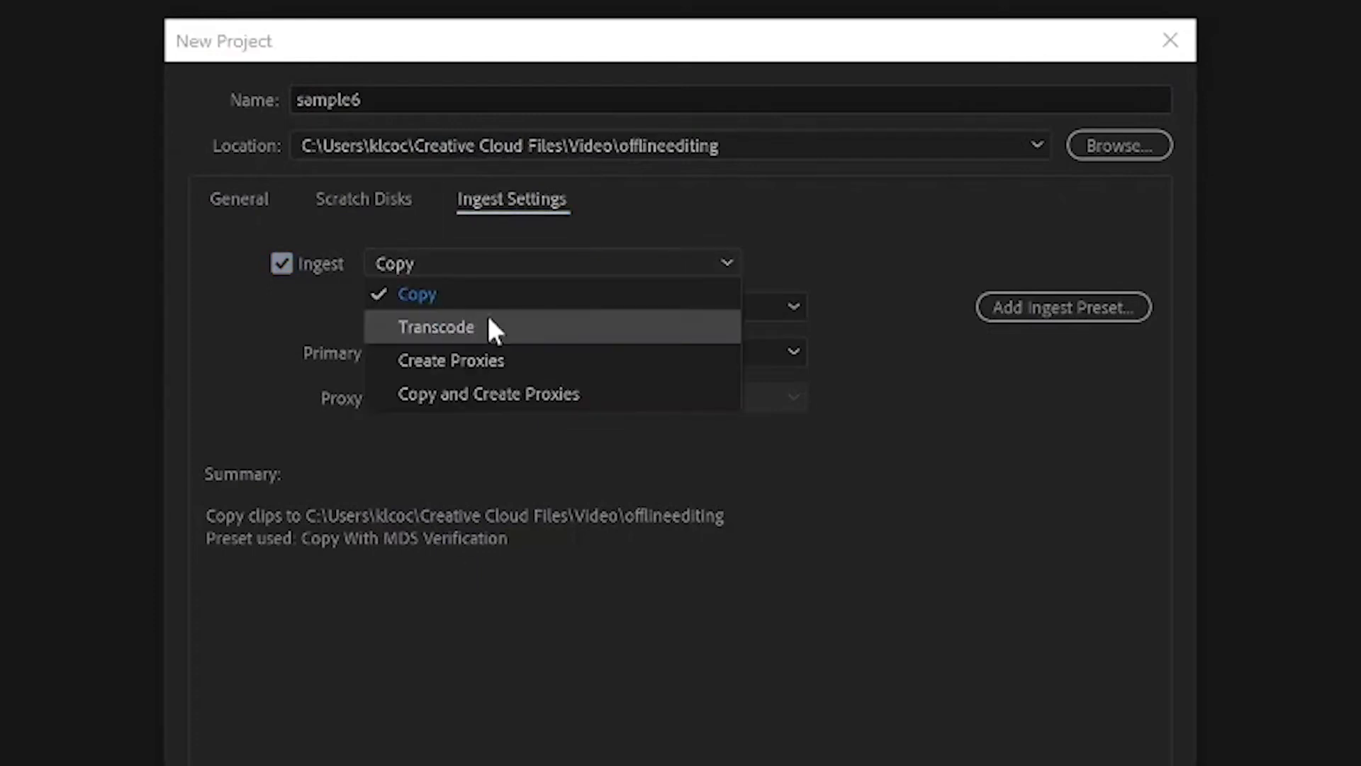
click(920, 401)
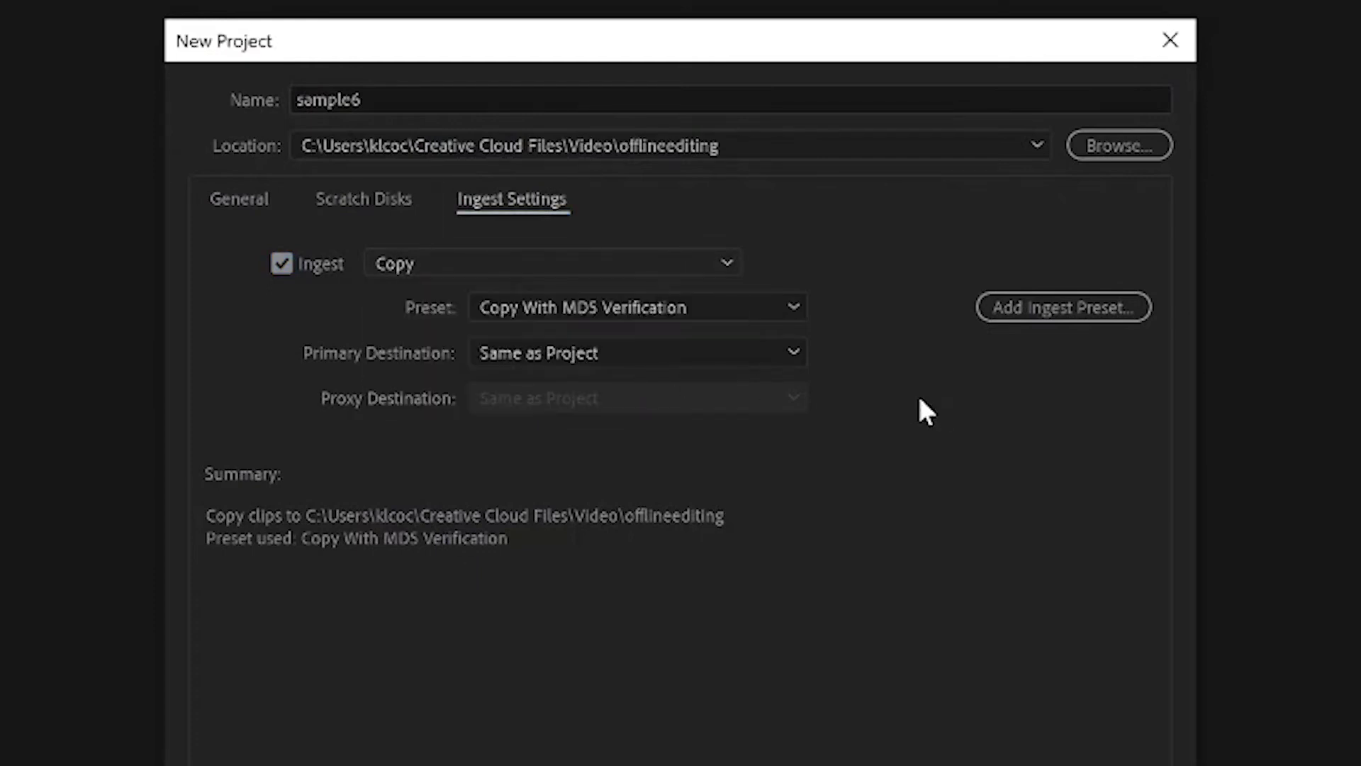
key(Down)
key(Down)
click(752, 310)
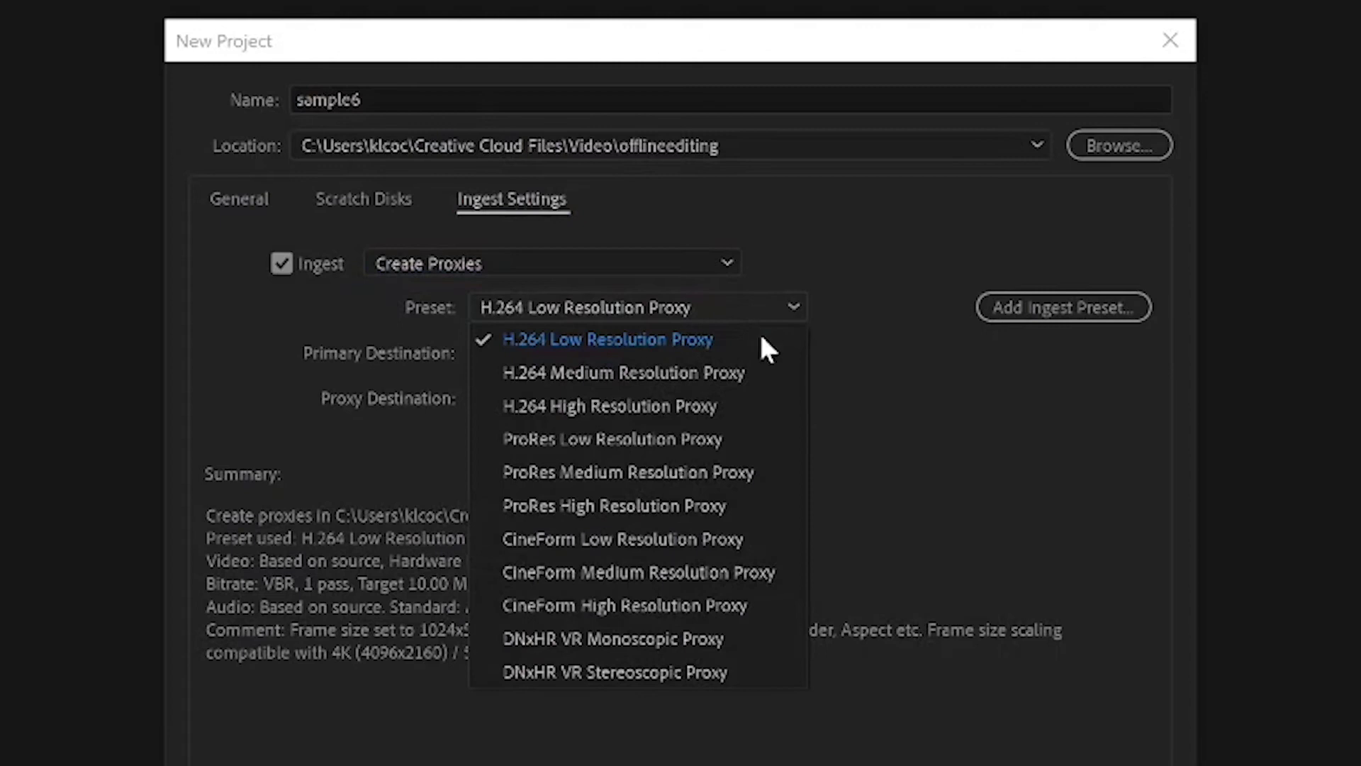
click(765, 341)
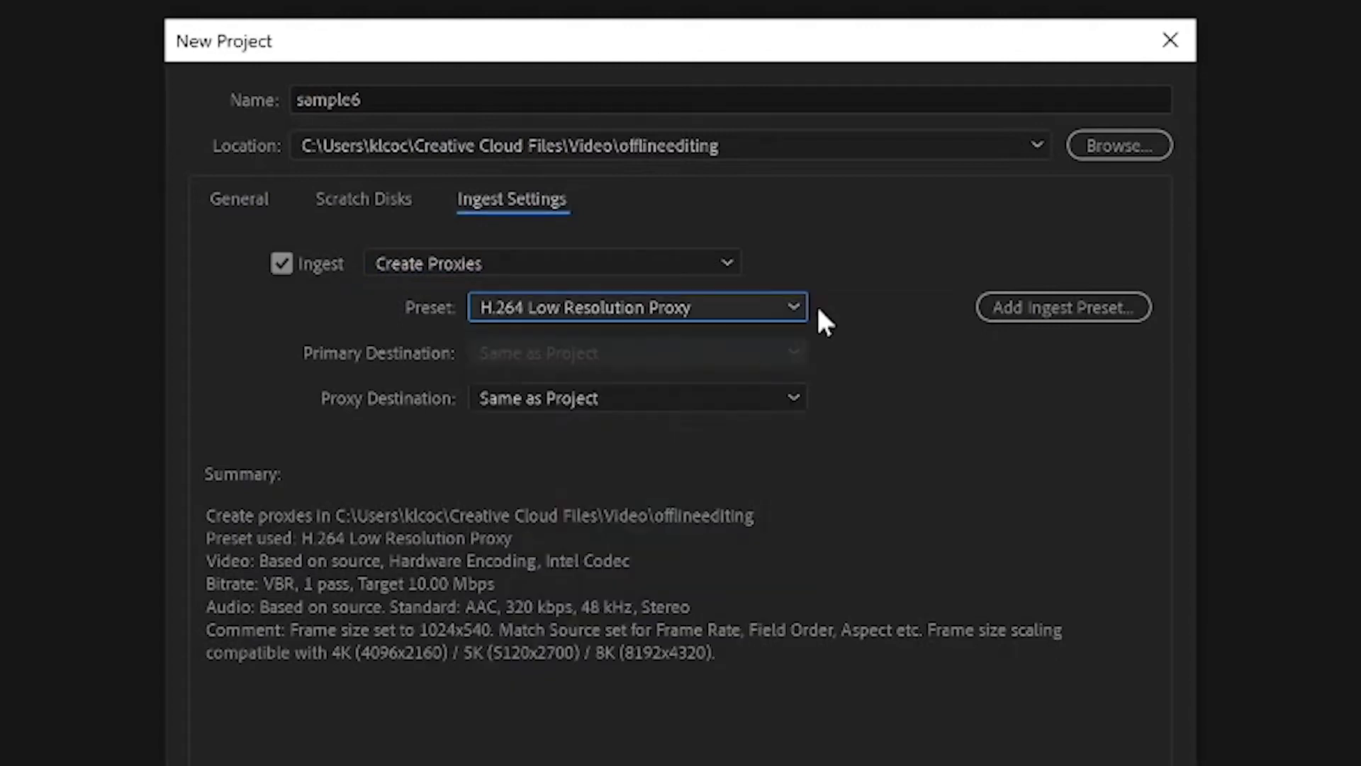
click(782, 390)
click(770, 427)
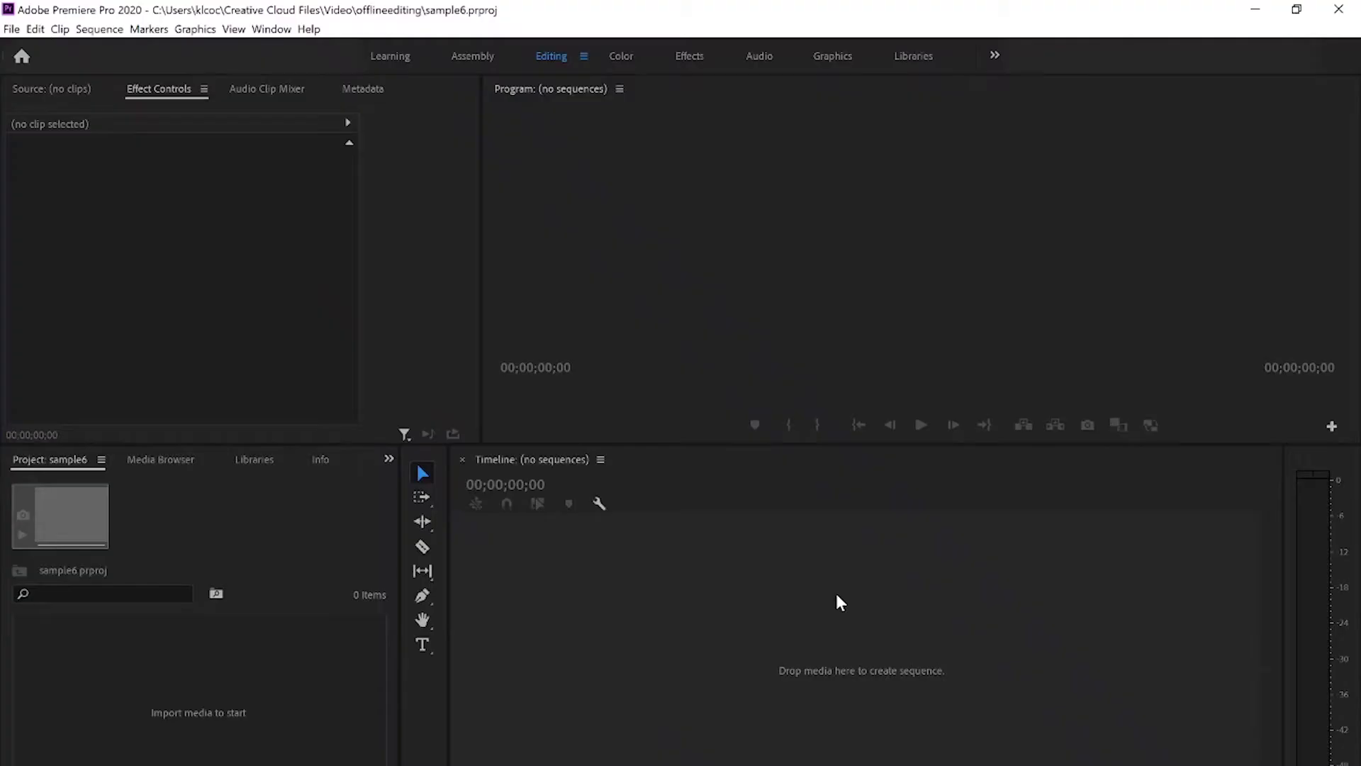
Switch to Assembly (Alt+Shift+1), import 00000_Proxy.mp4, and minimize Media Encoder after encoding.
key(alt+shift+1)
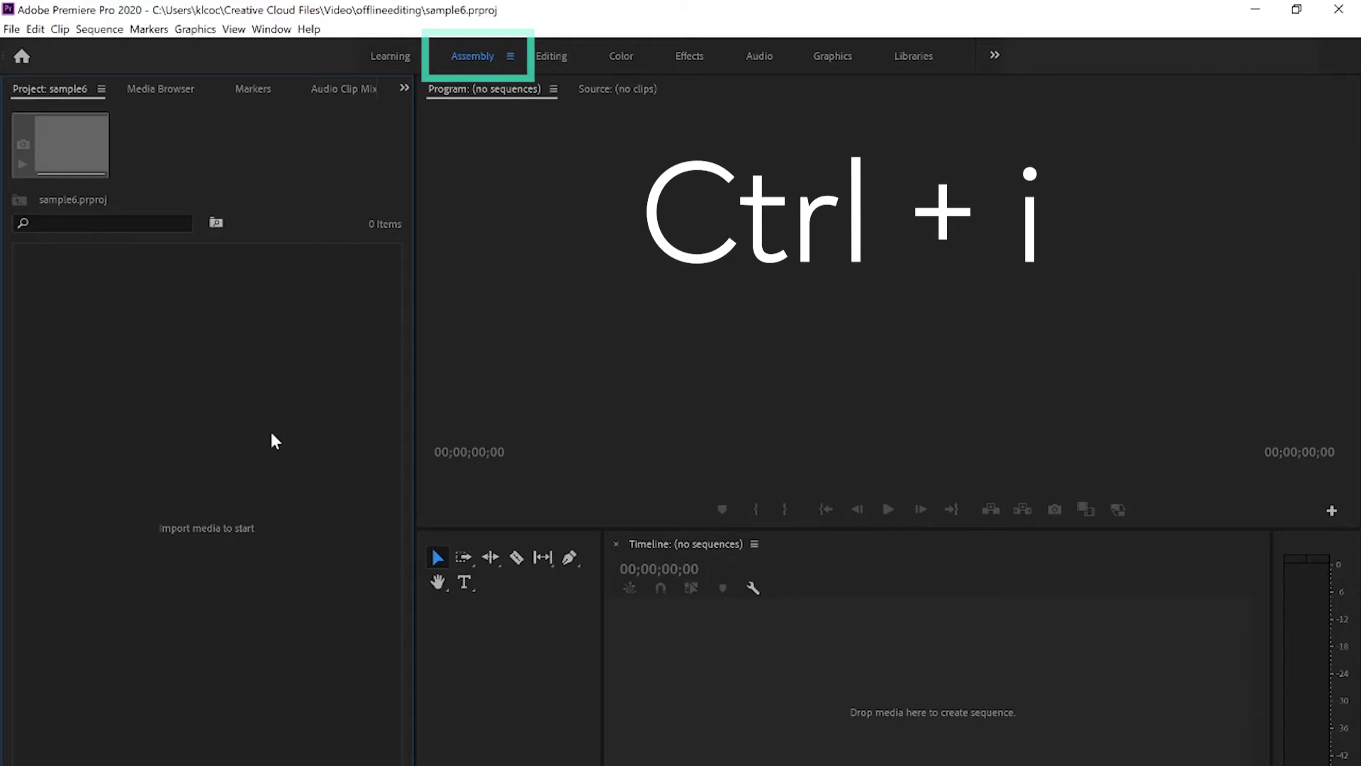
key(ctrl+i)
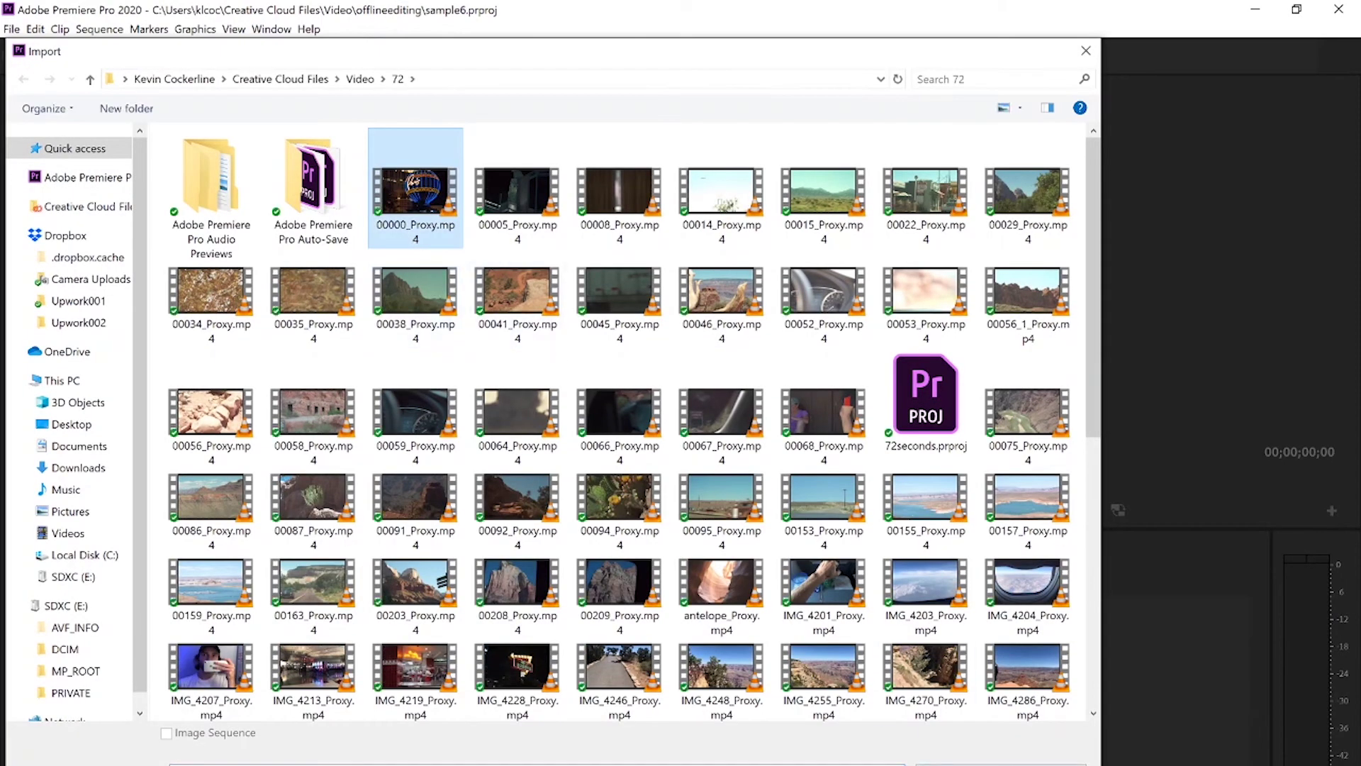
key(Return)
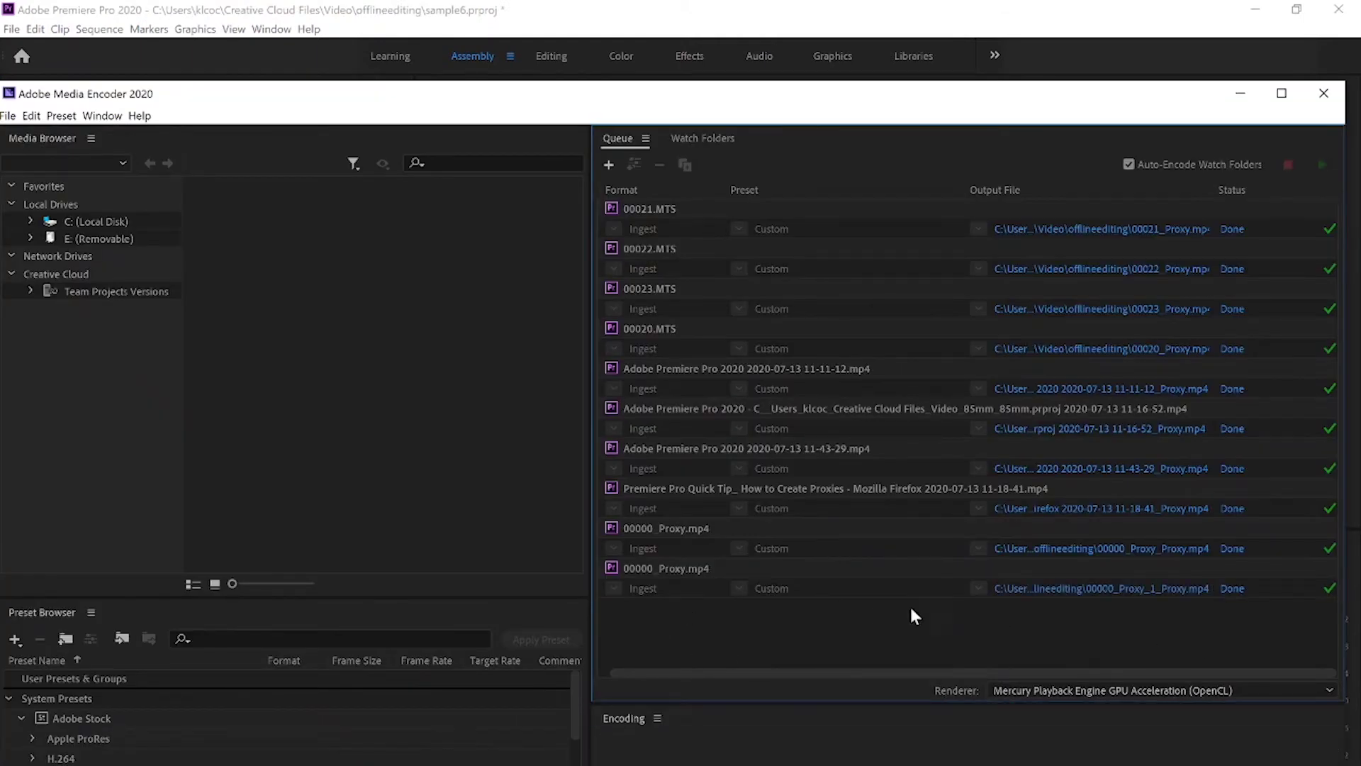
click(1241, 94)
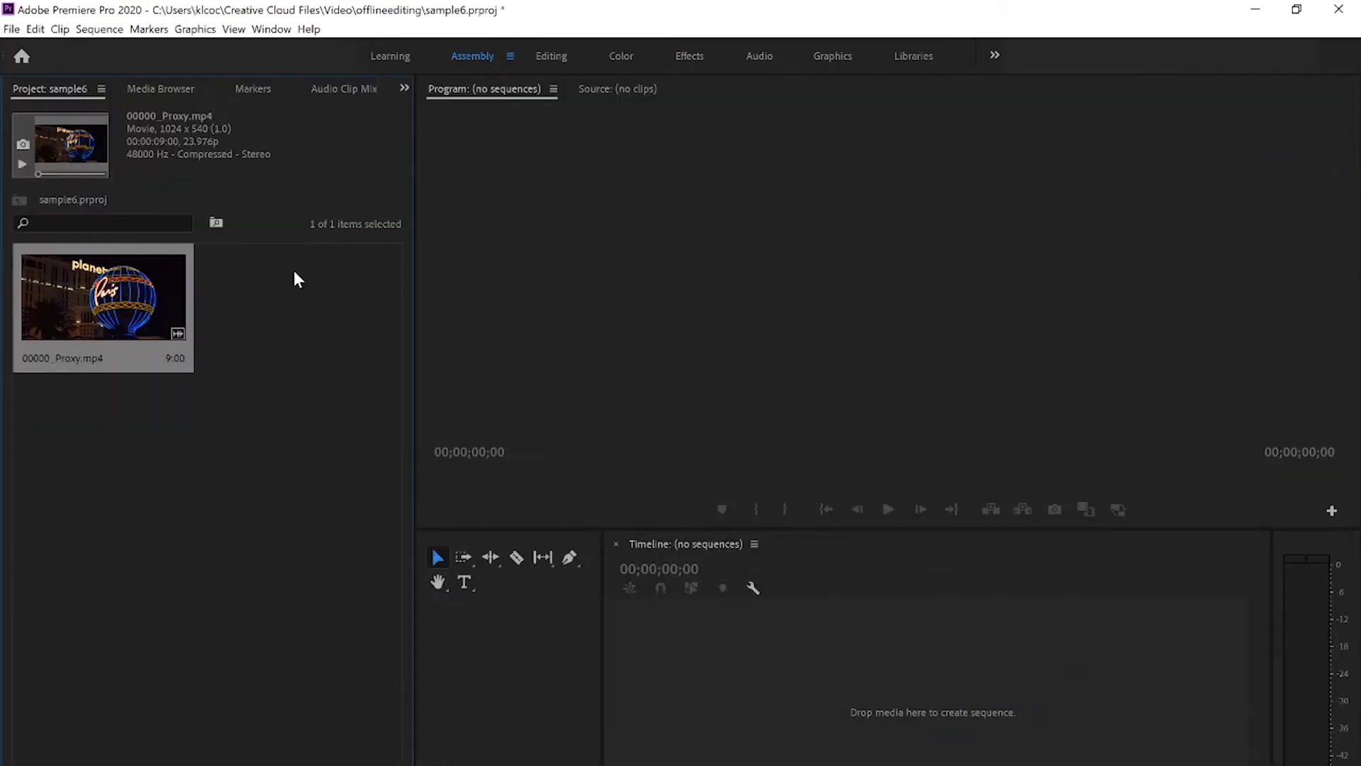
Drag 00000_Proxy.mp4 onto the empty Timeline to build the 00000_Proxy sequence.
drag(149, 286, 463, 532)
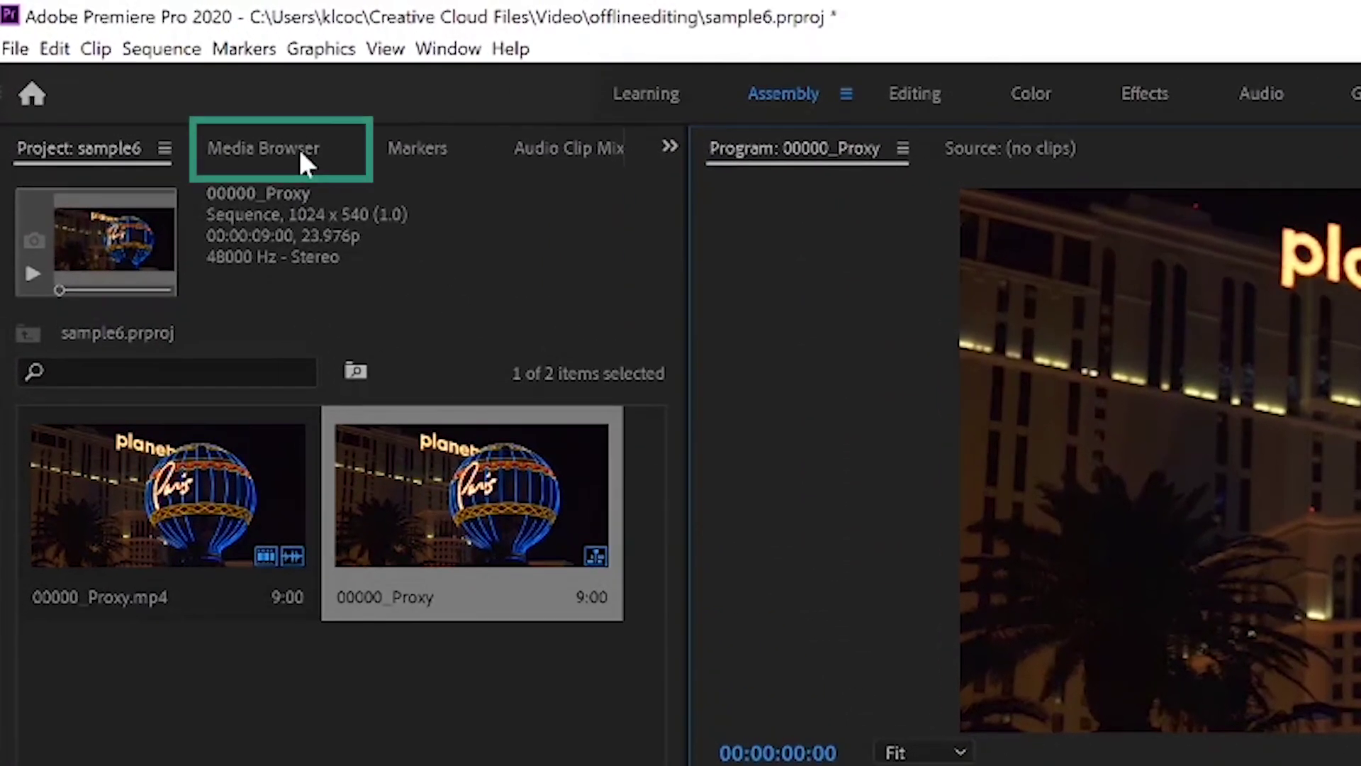
Tick Ingest in the Media Browser, keeping Create Proxies with H.264 Low Resolution Proxy.
click(300, 156)
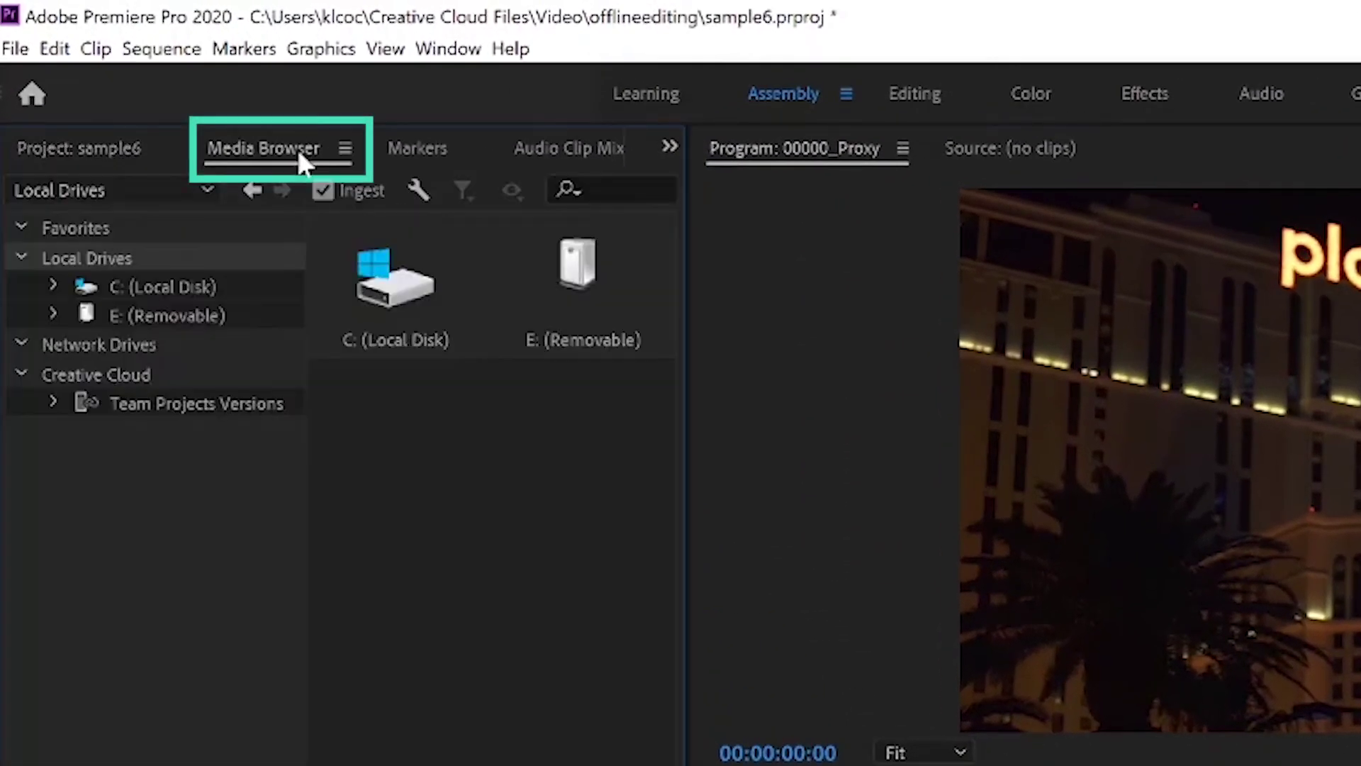
click(324, 191)
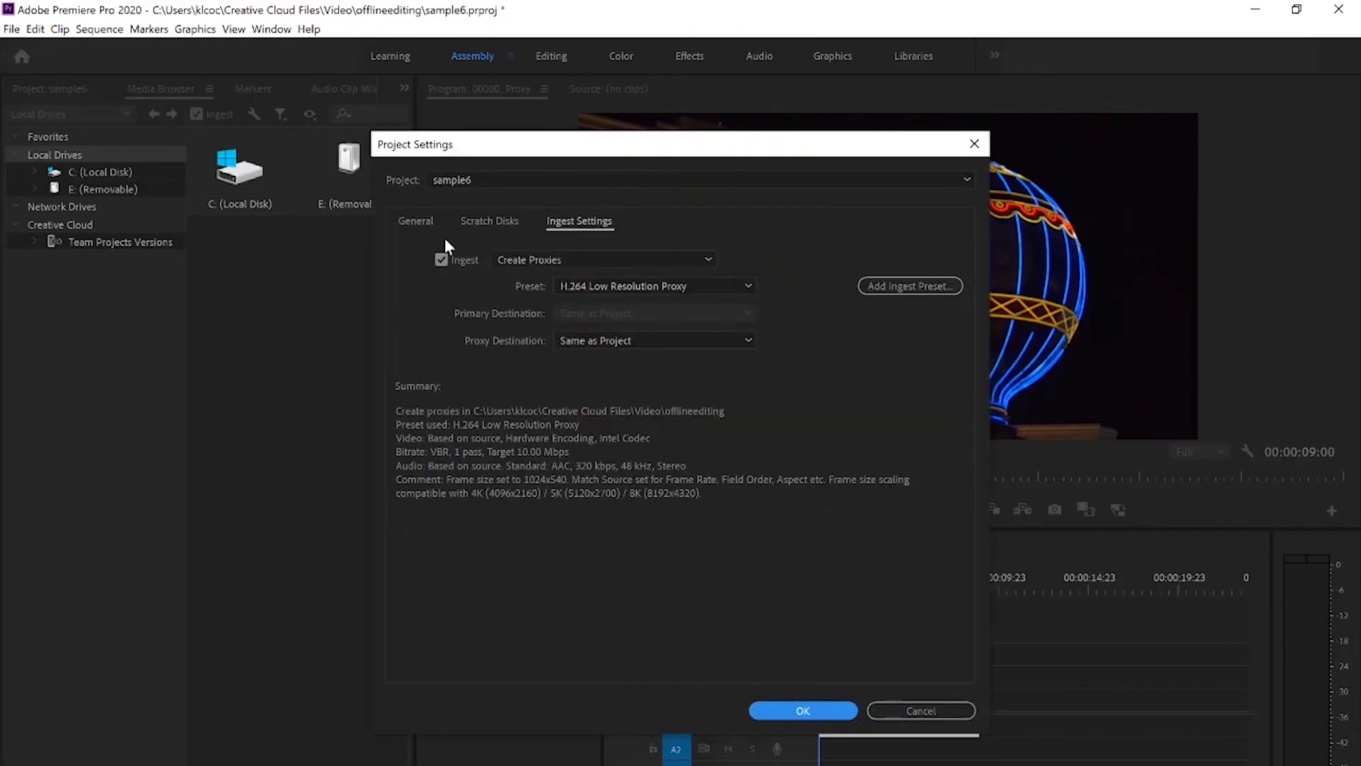
click(444, 258)
click(443, 258)
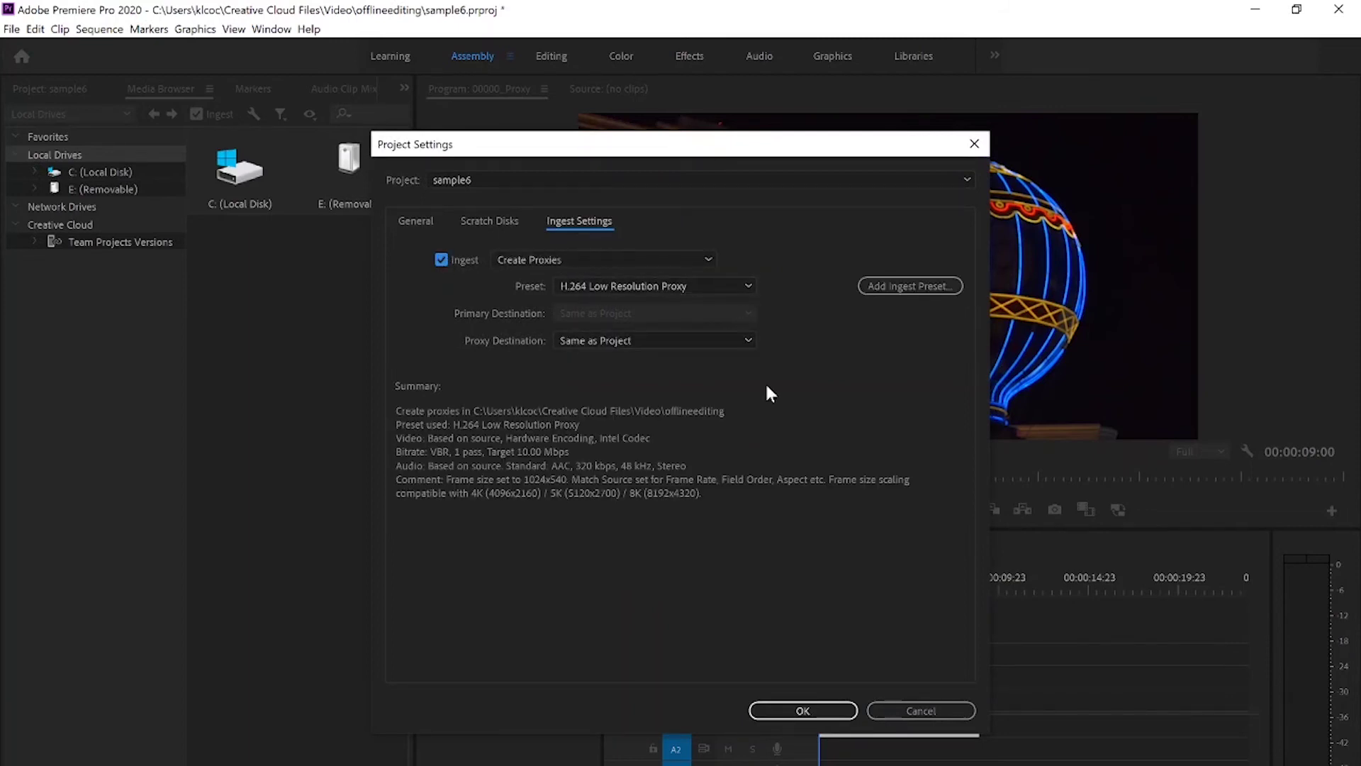
click(800, 710)
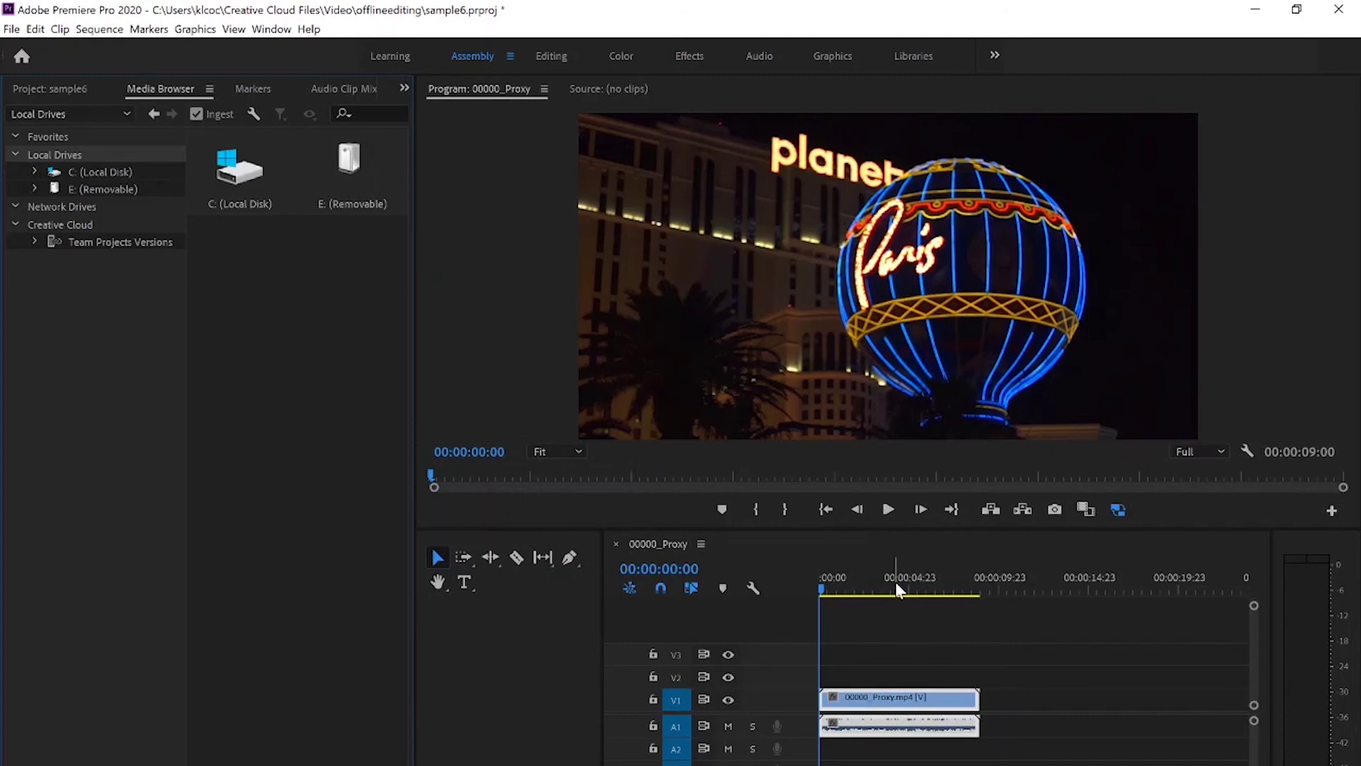